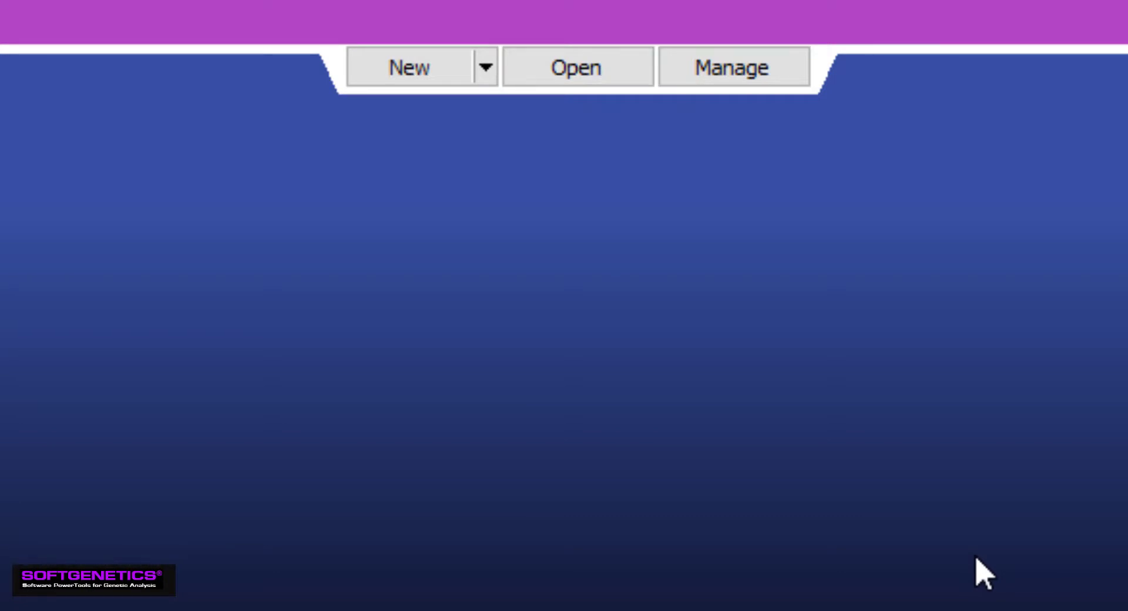
Start a new project and review the default motif regions in the Motif Editor, leaving Use Default Motif enabled.
click(412, 59)
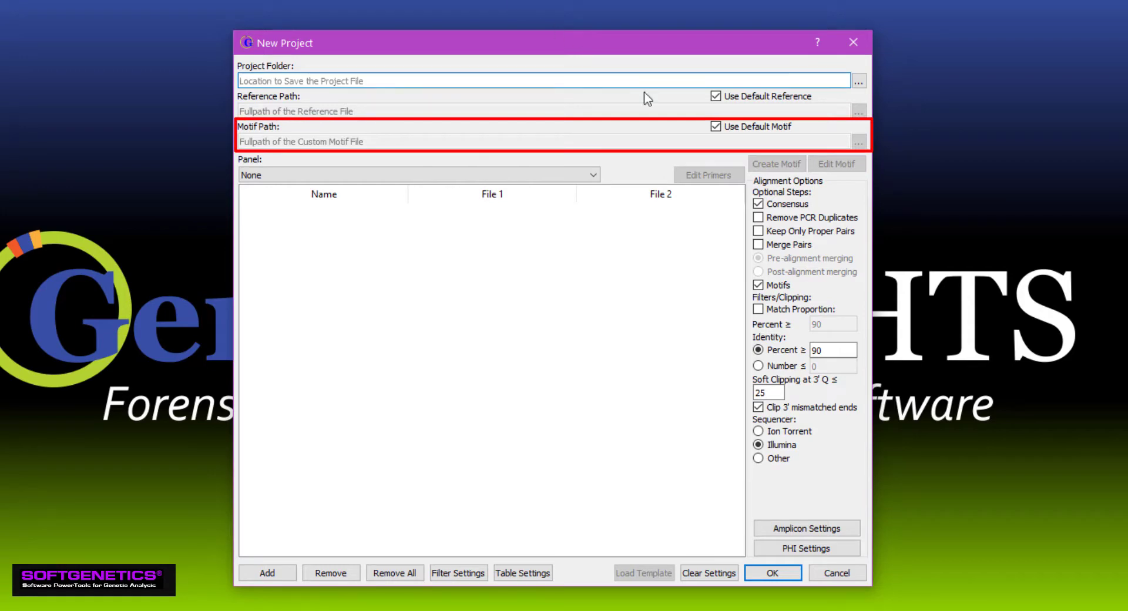
click(722, 130)
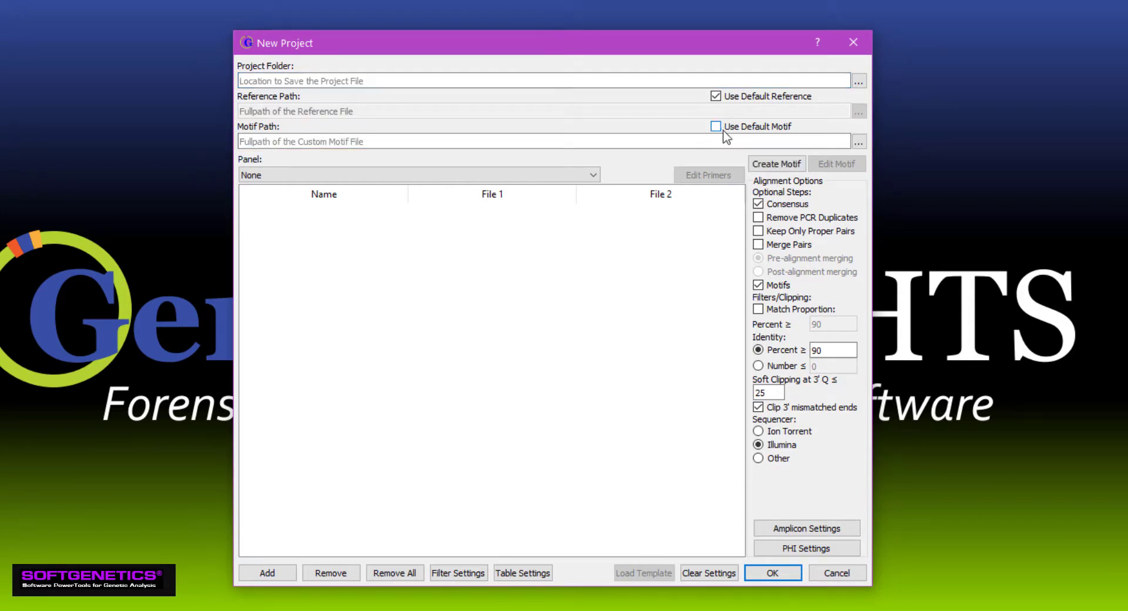
click(773, 166)
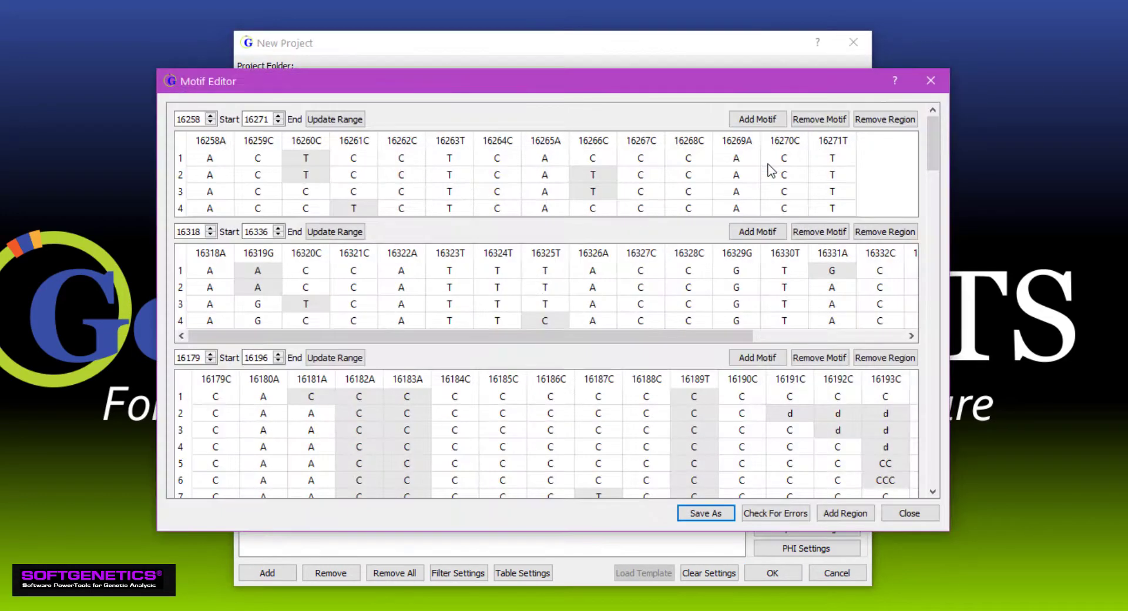
click(935, 85)
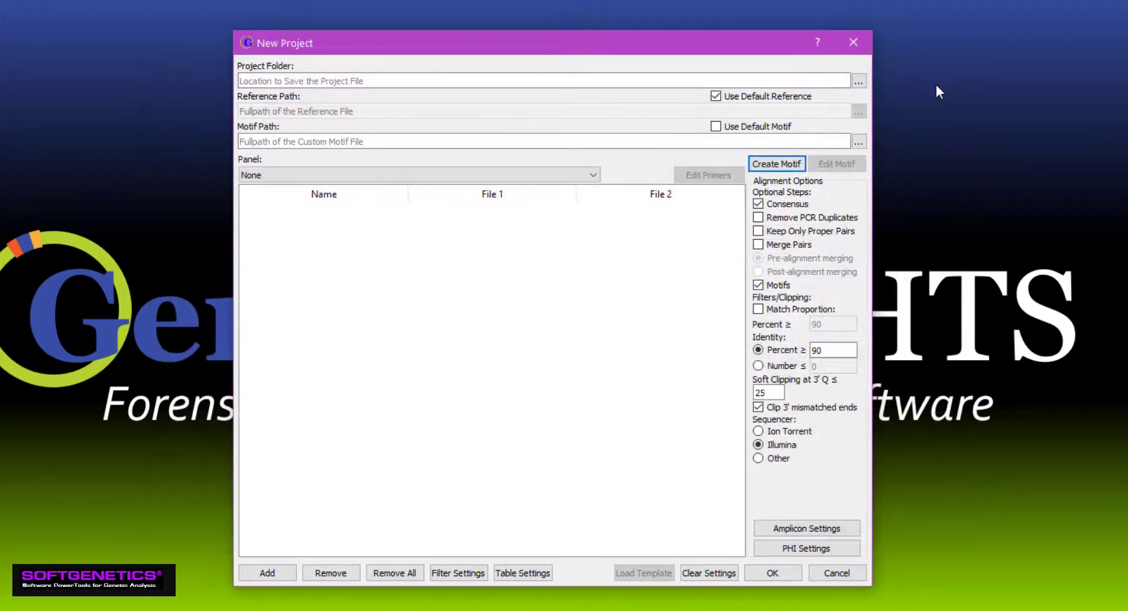
click(715, 127)
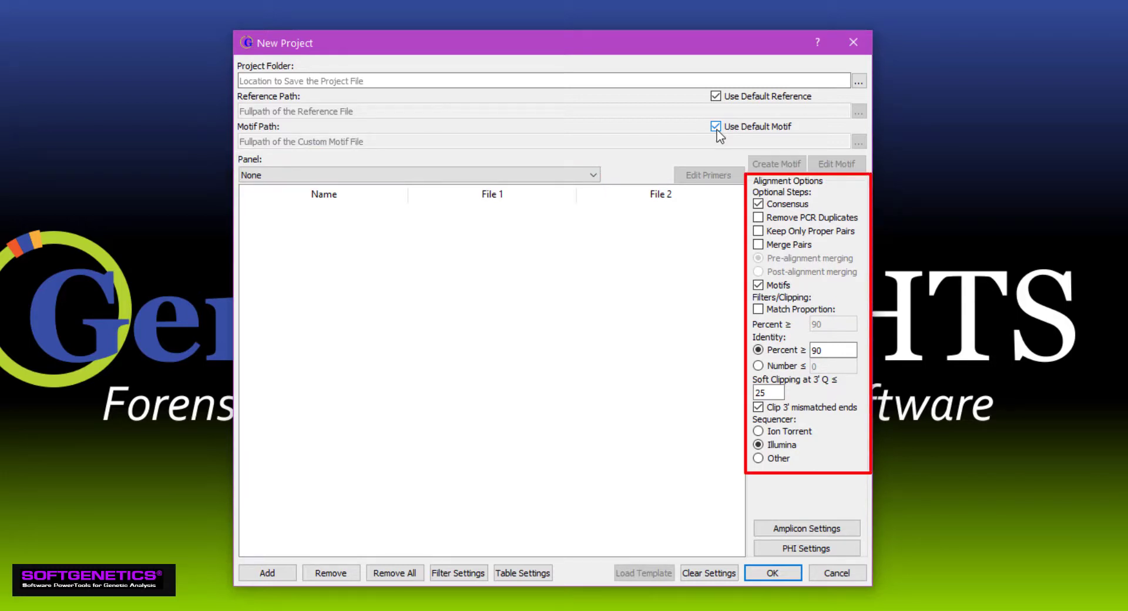
Review the STR Amplicon, Mito Alignment and Mito Variant filter settings and the masked PHI positions, leaving them as they are.
click(469, 575)
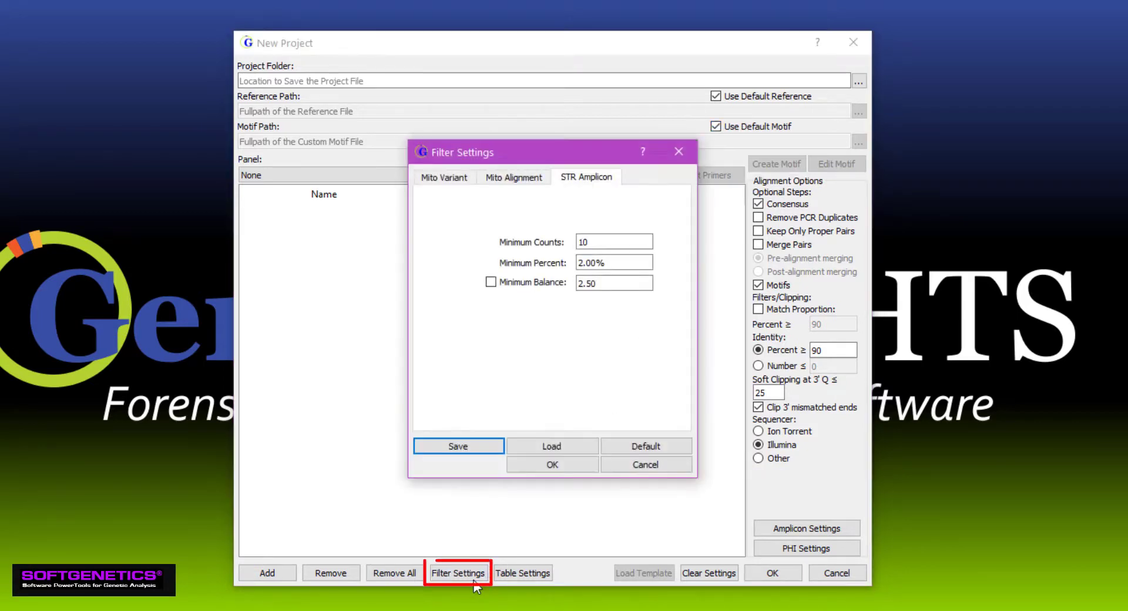
click(494, 177)
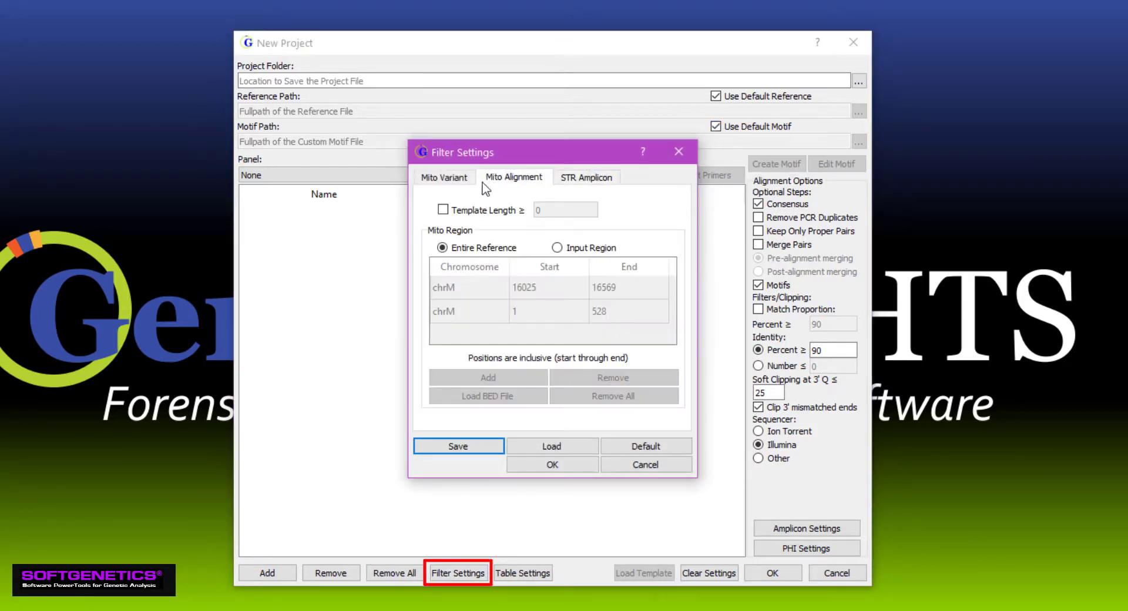
click(468, 183)
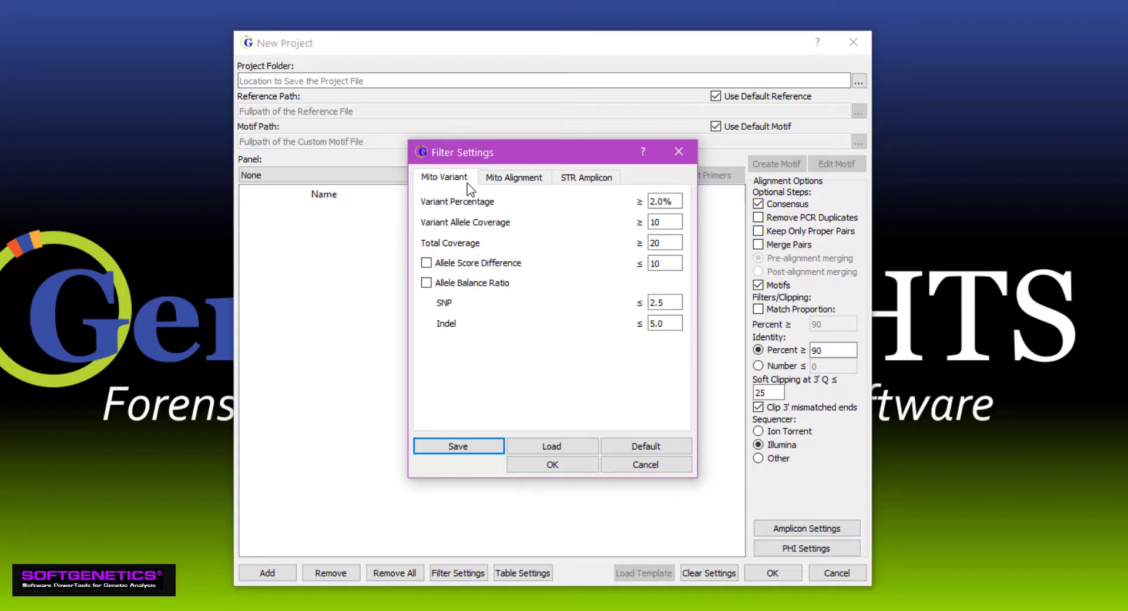
click(677, 151)
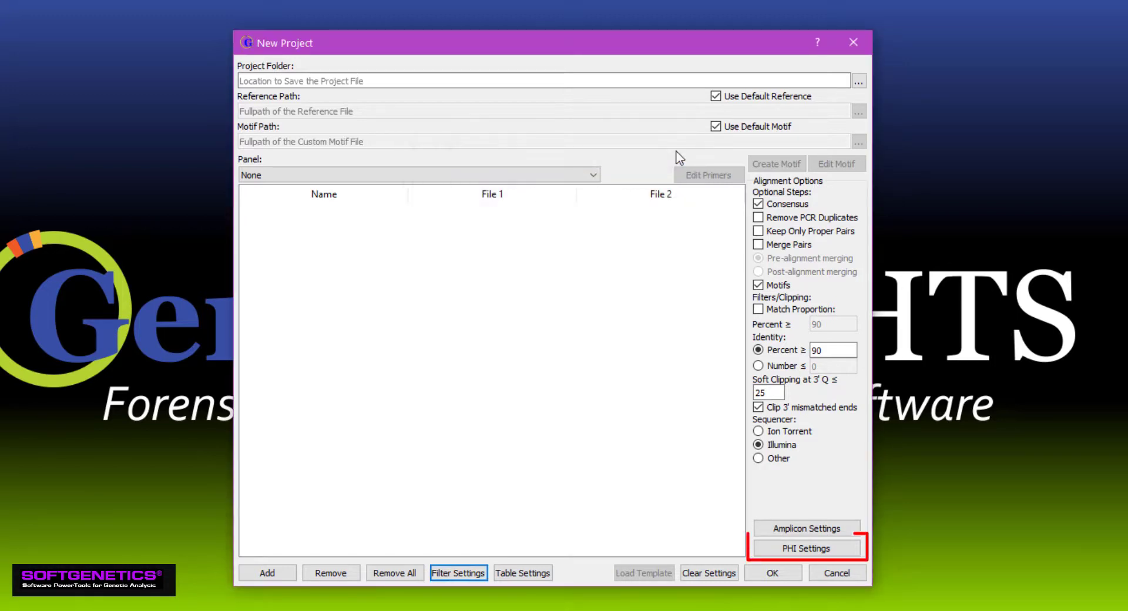
click(794, 553)
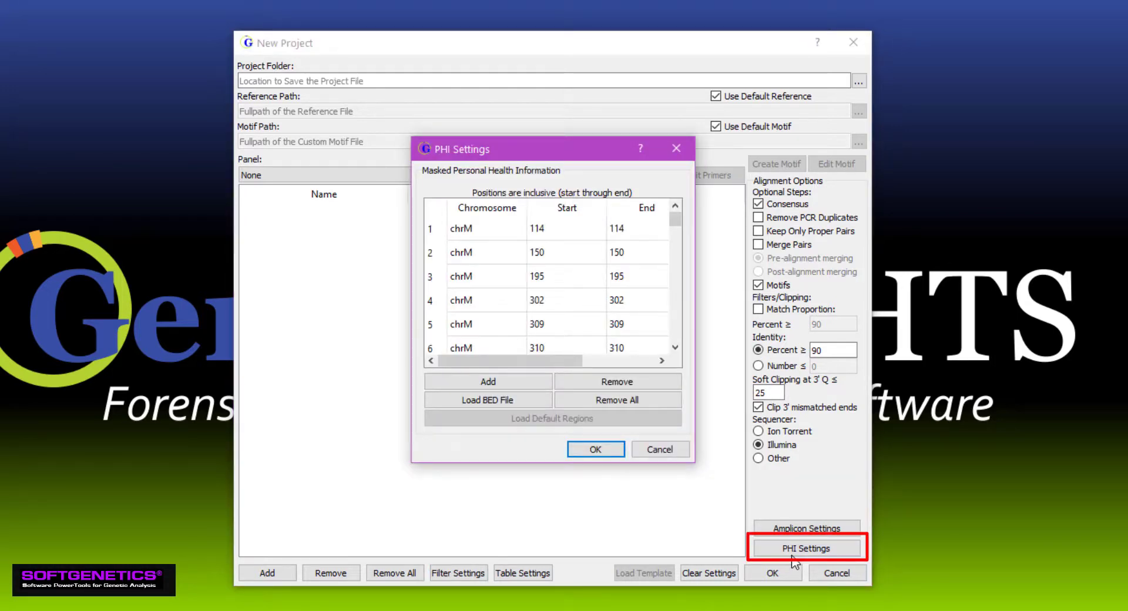
click(665, 449)
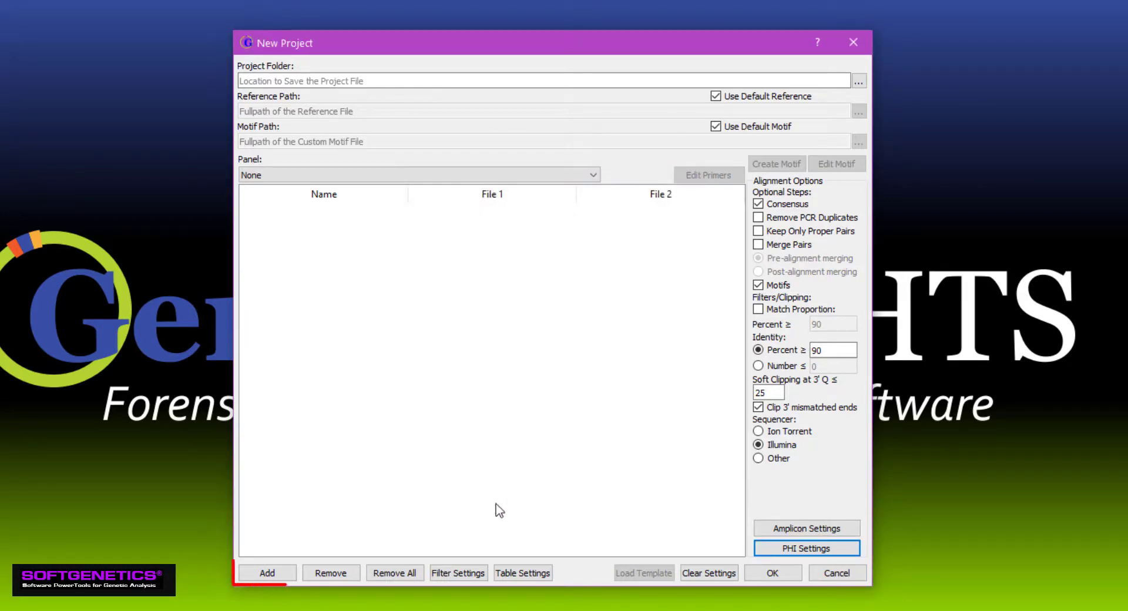
Add the R1 and R2 fastq.gz files of SID004, SID005 and SID006 from Desktop/HTS_Data/RawData and run the project, creating its output folder.
click(276, 575)
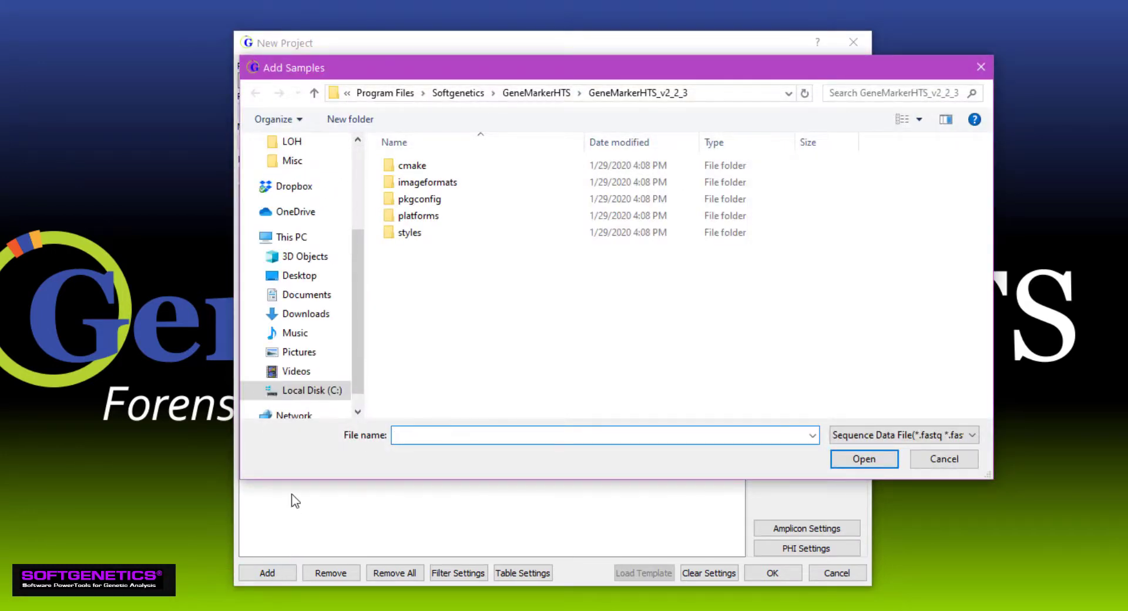
click(298, 276)
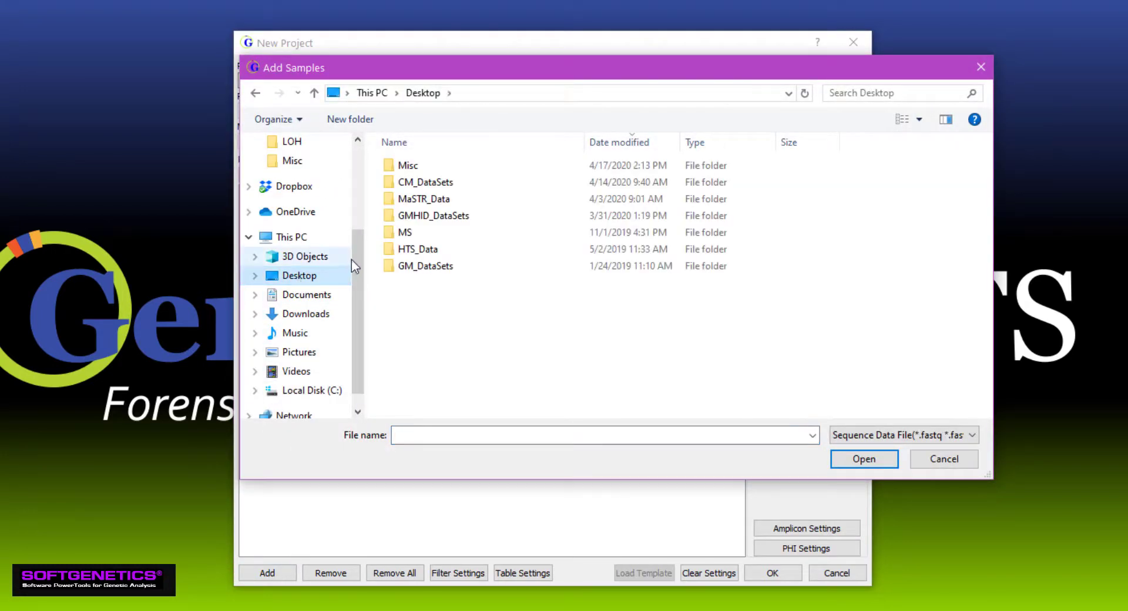
double_click(411, 250)
double_click(418, 184)
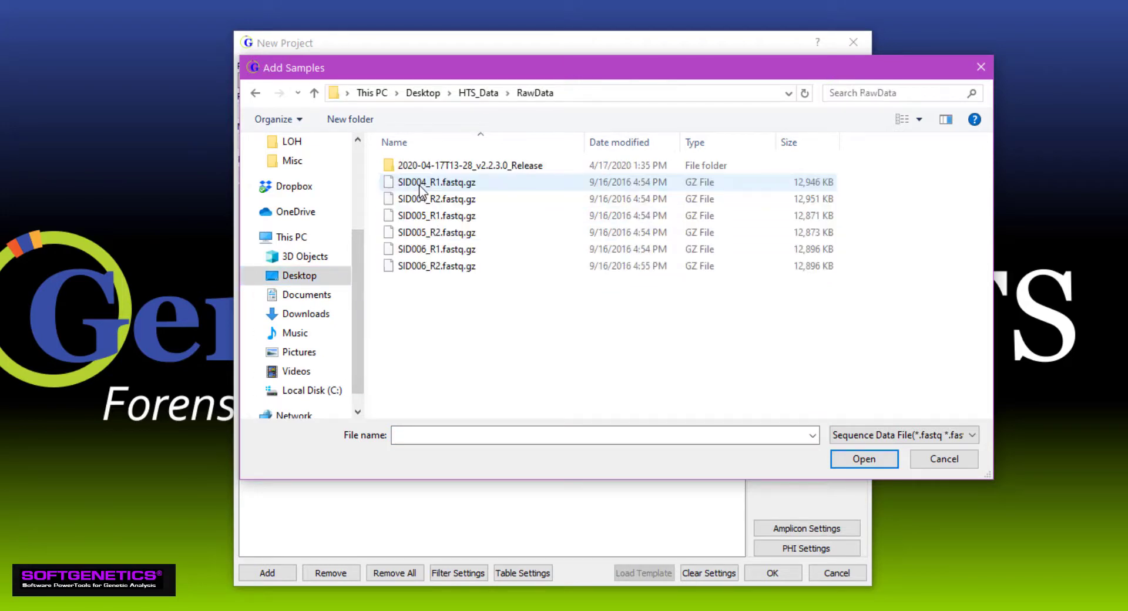
click(423, 184)
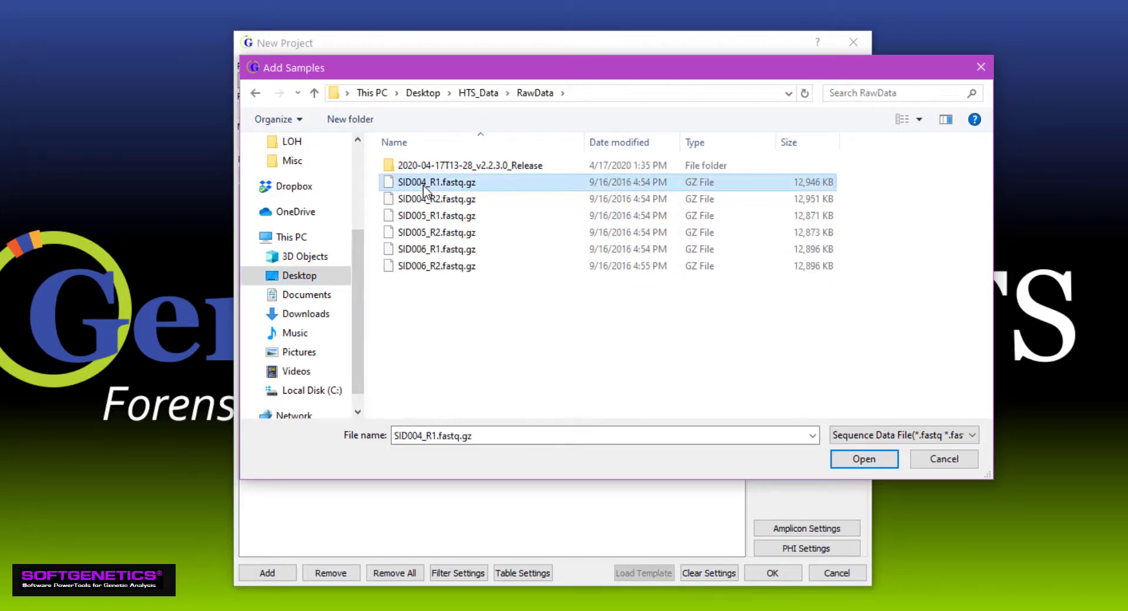
shift+click(454, 269)
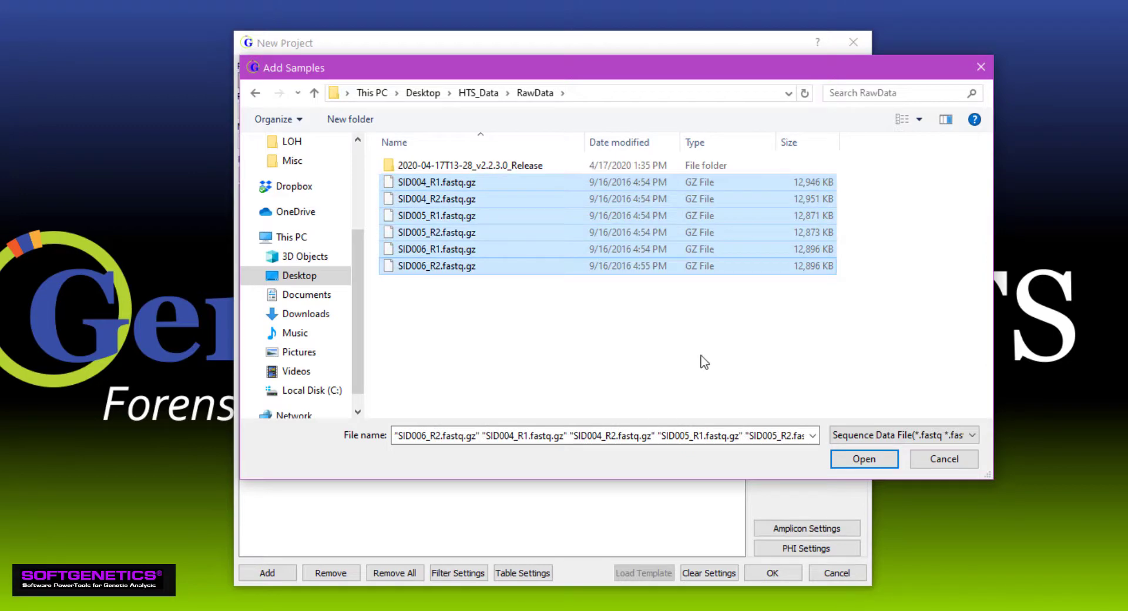
click(864, 460)
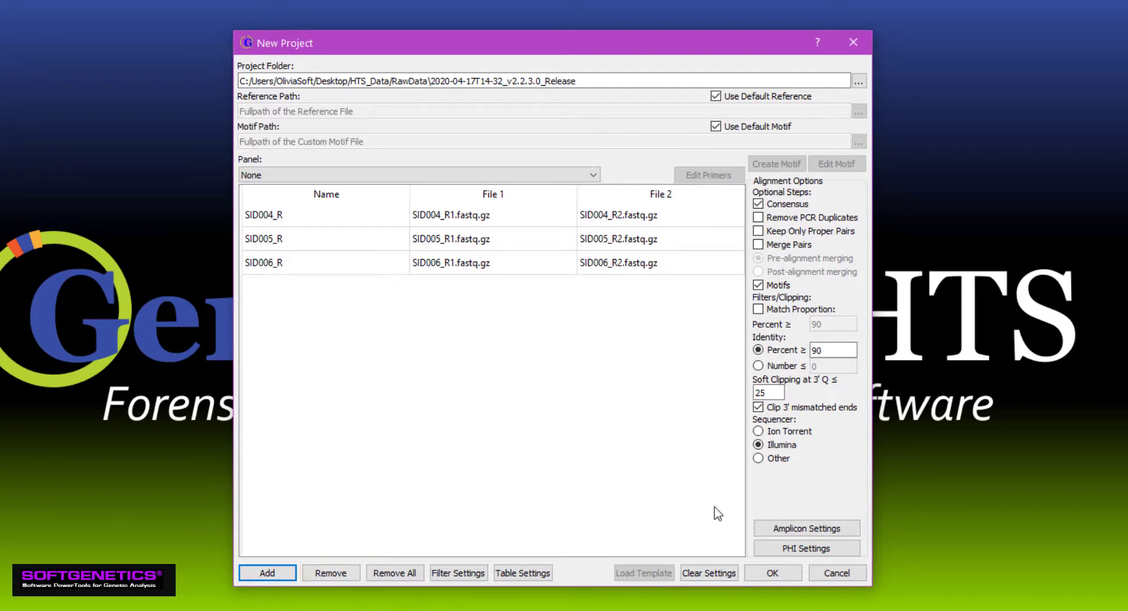
click(773, 575)
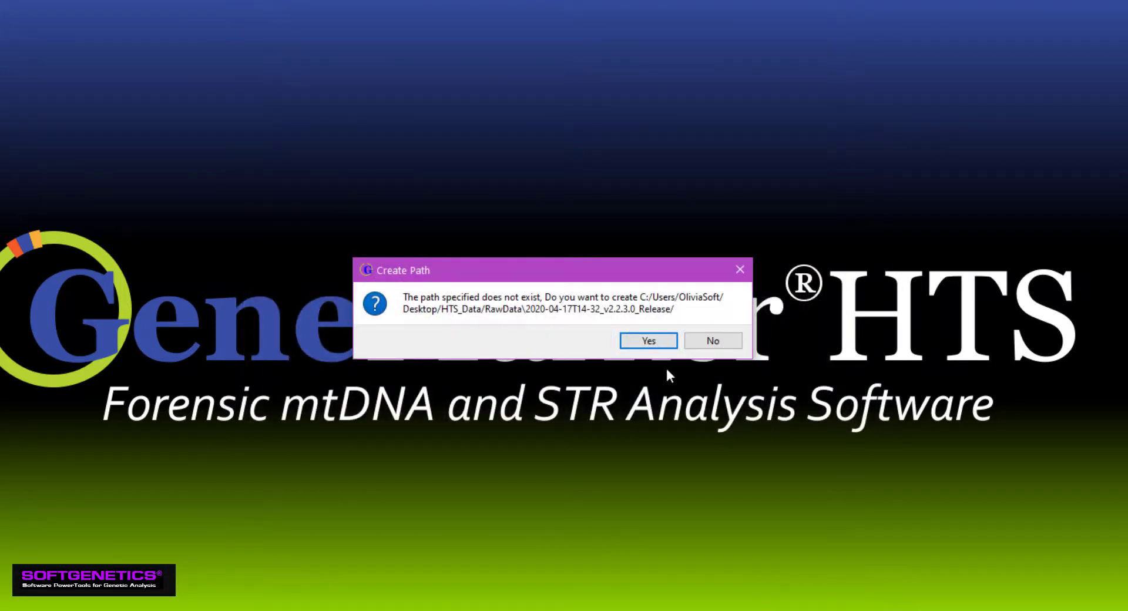
click(652, 342)
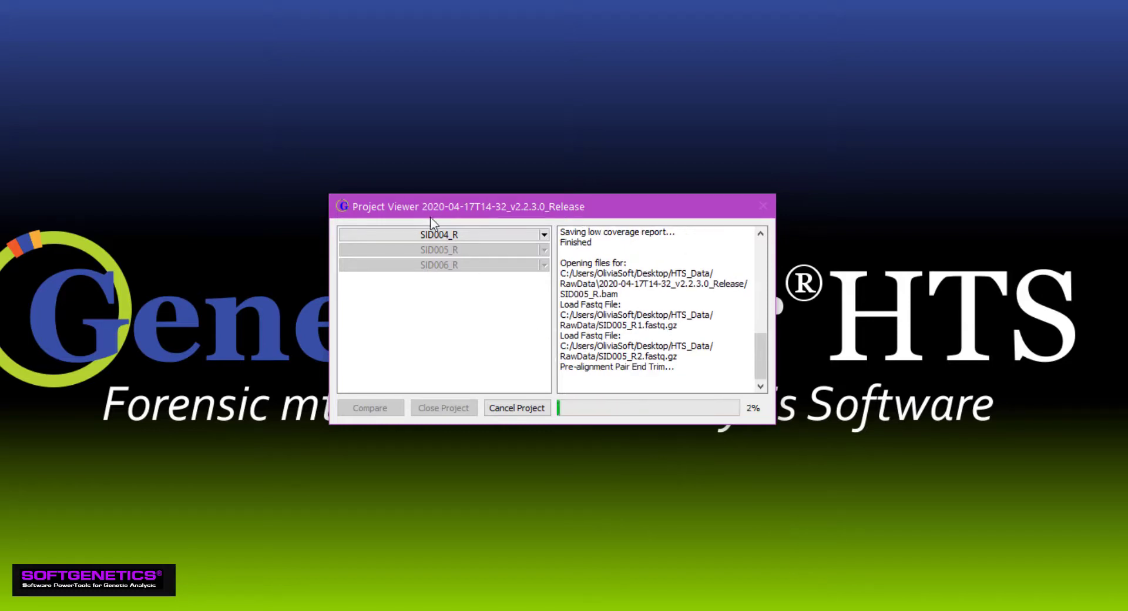
Open the SID004_R alignment maximized, turn on Zoom Global and examine the reads and coverage around position 73.
click(438, 233)
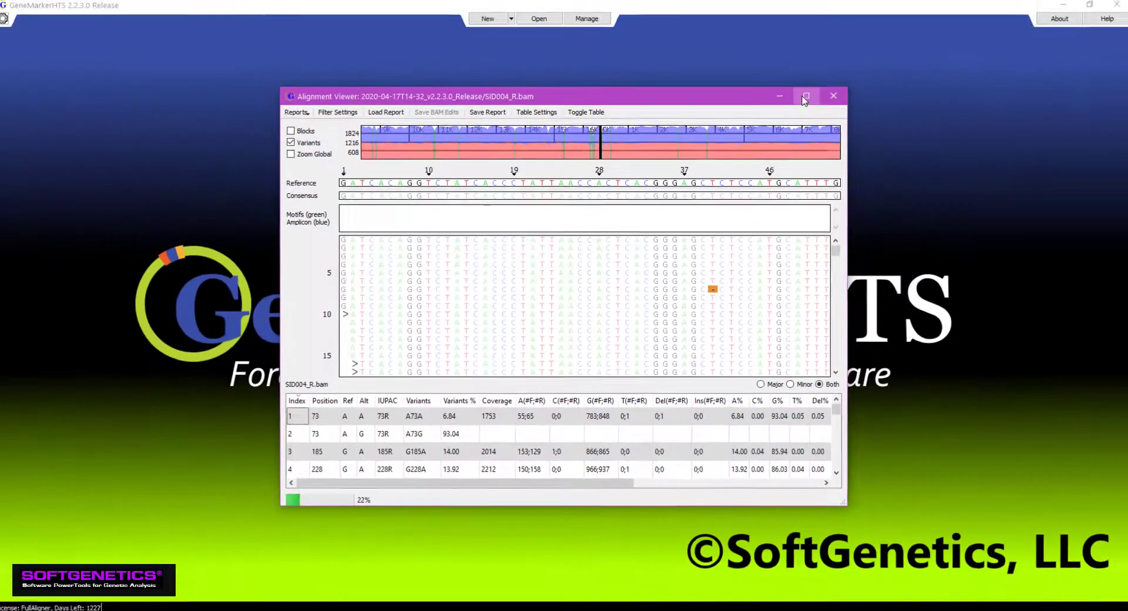
click(855, 52)
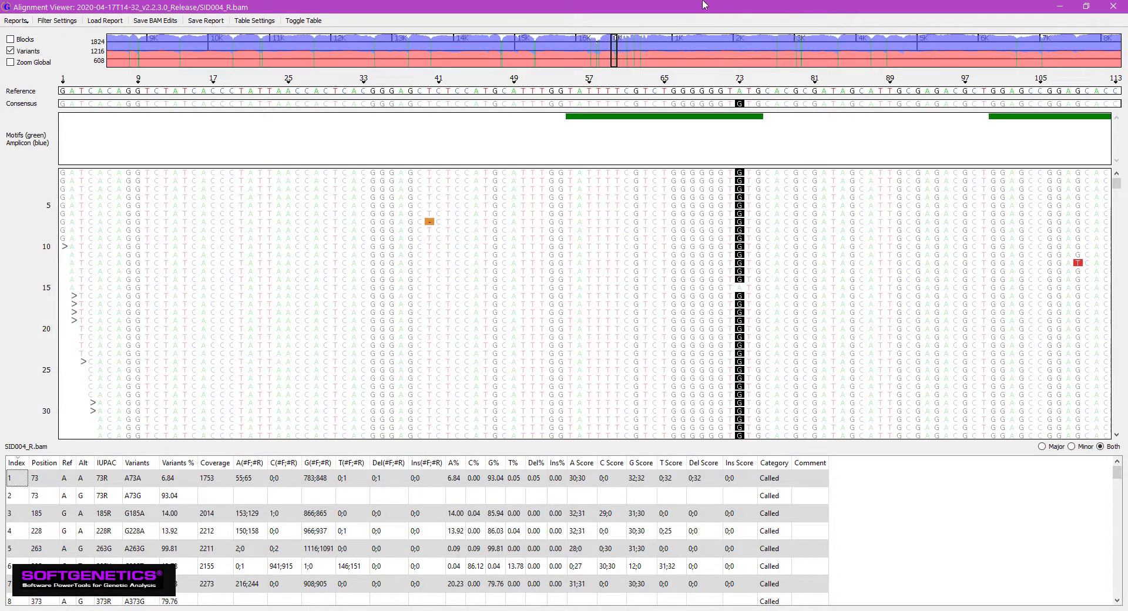
click(10, 63)
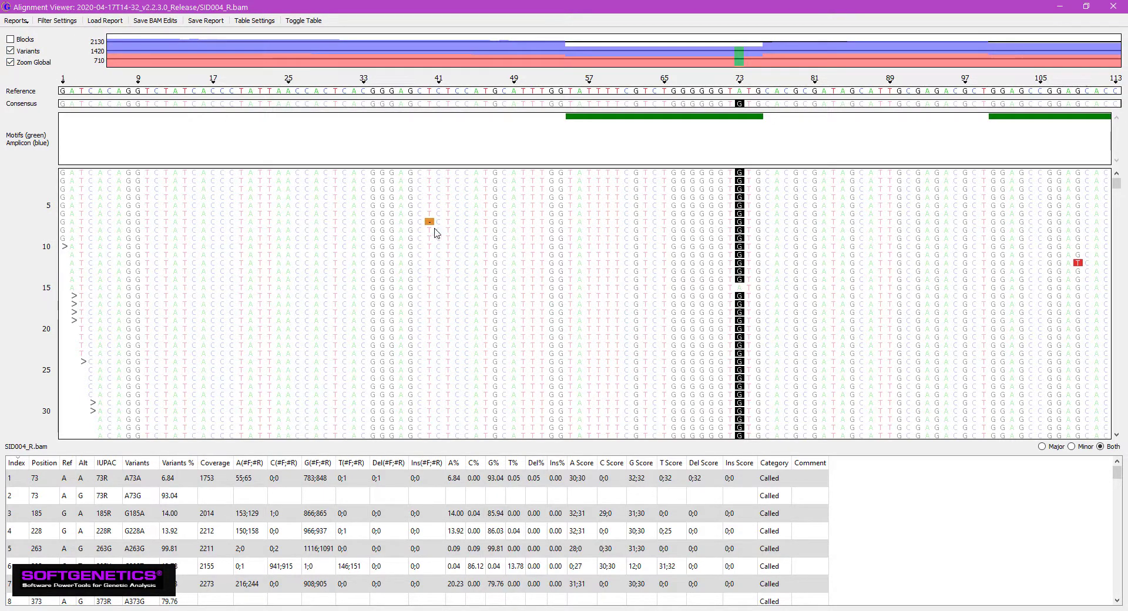
drag(448, 222, 552, 305)
drag(618, 344, 723, 416)
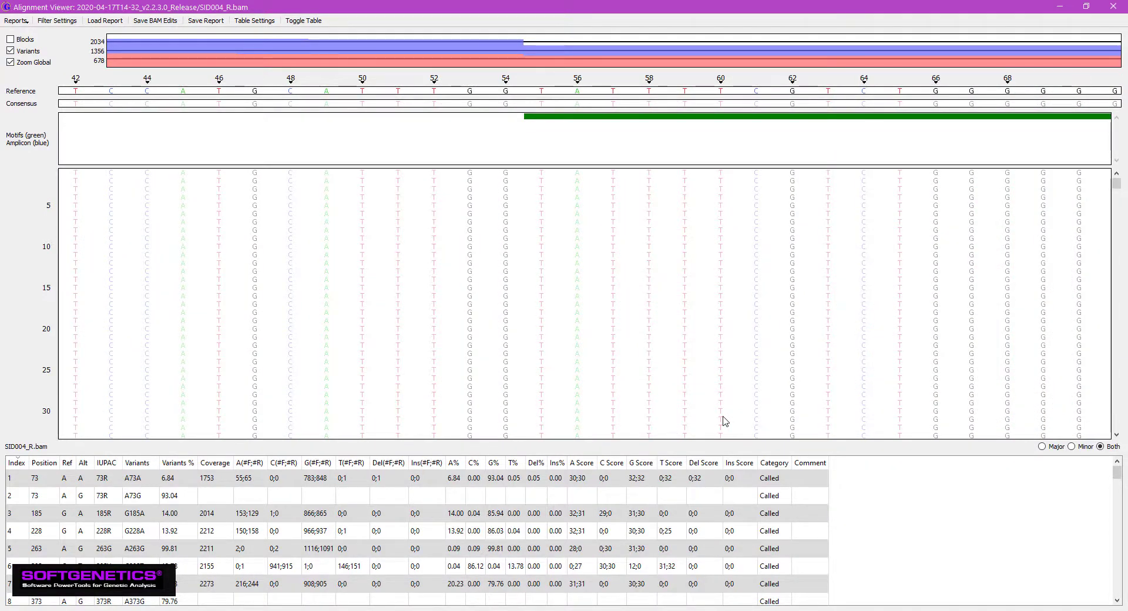
drag(735, 307, 428, 277)
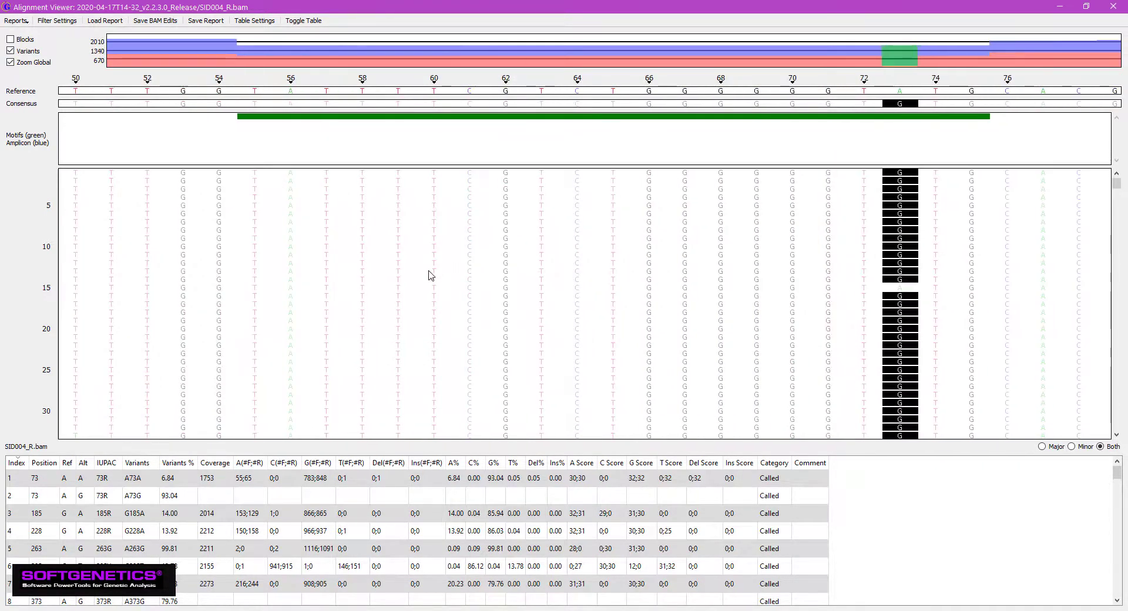
drag(607, 292, 368, 326)
drag(739, 404, 581, 263)
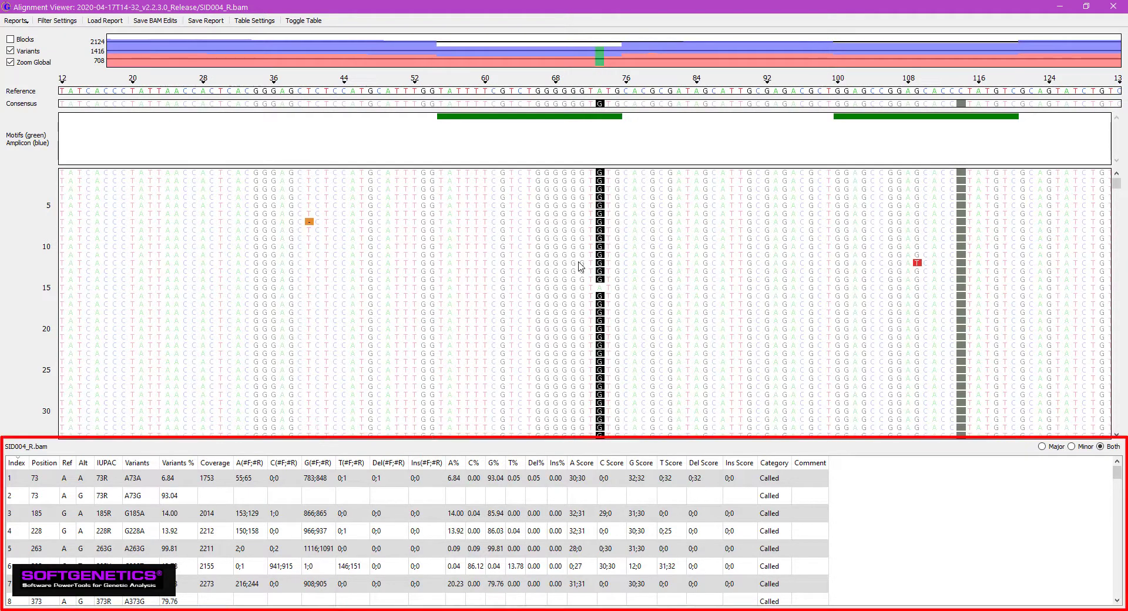
View the SID004_R variant table with only major variants, only minor variants, and both.
click(1042, 448)
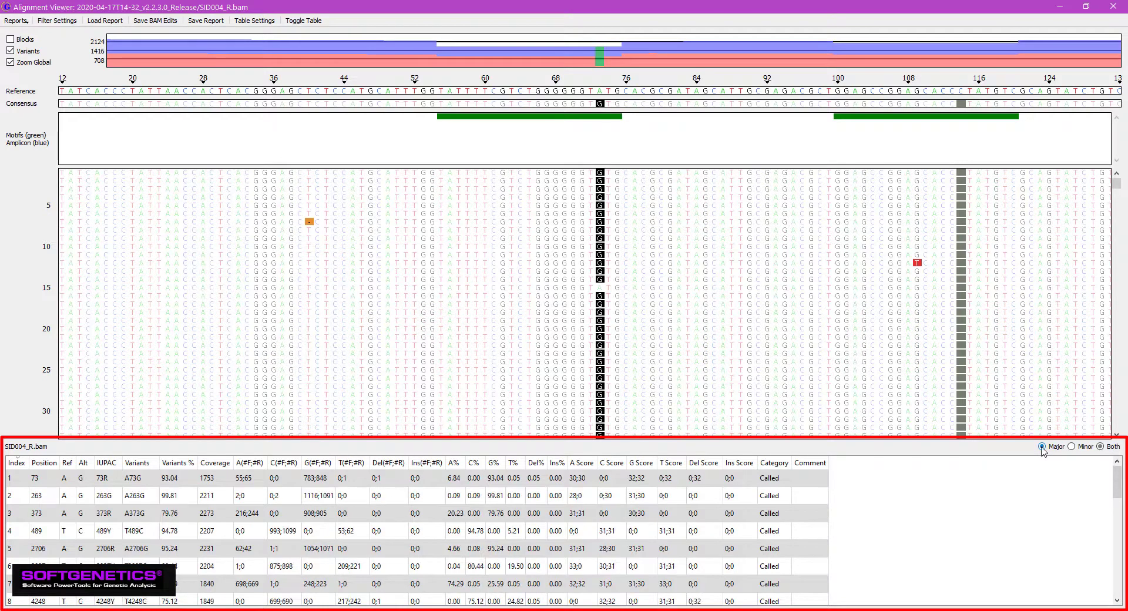
click(1072, 447)
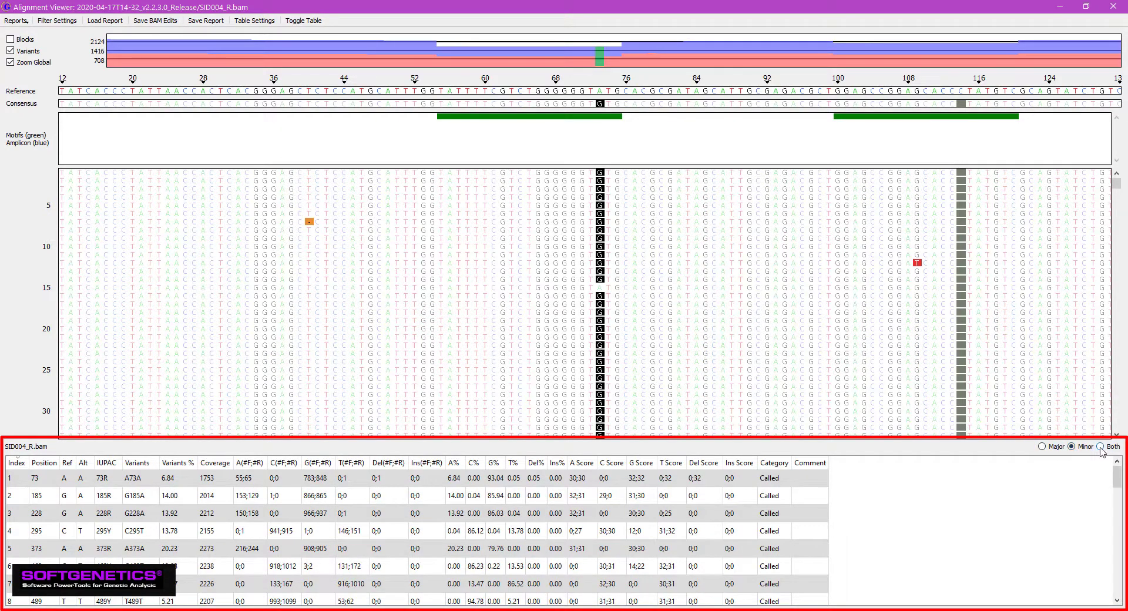
click(1100, 447)
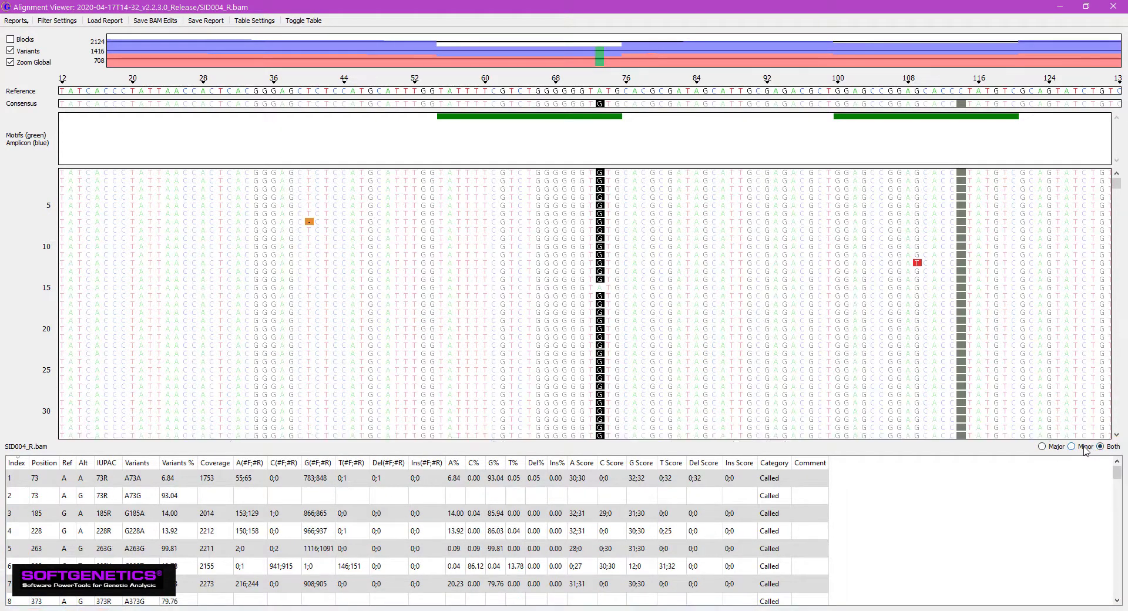
Restore the SID004_R alignment viewer to a smaller window and place it side by side with the SID005_R viewer.
click(1085, 6)
drag(723, 97, 439, 115)
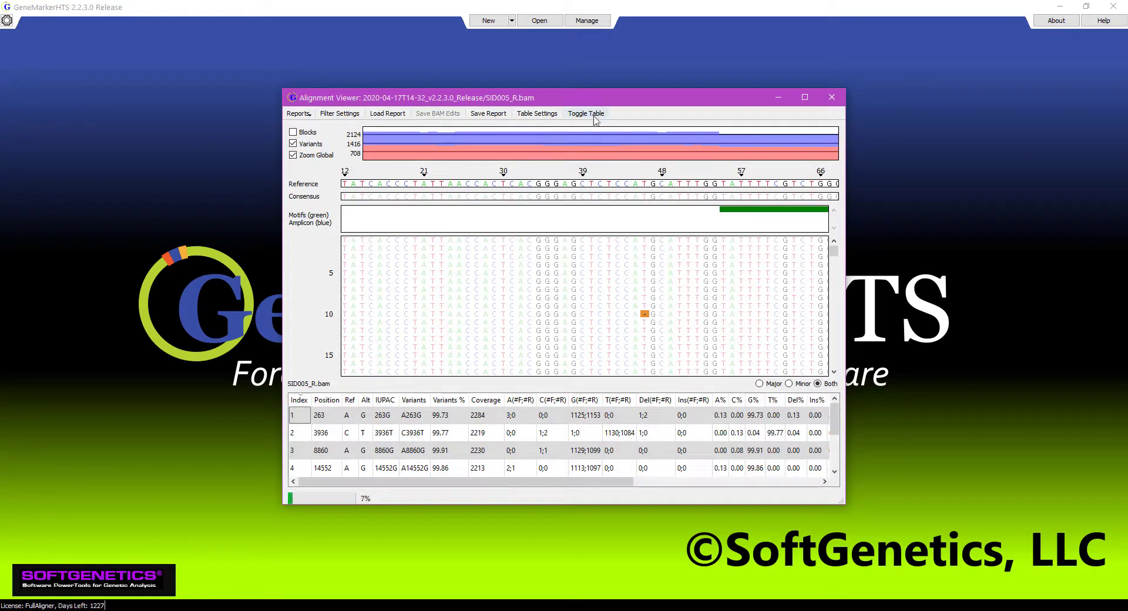
drag(607, 98, 889, 113)
mouse_move(703, 609)
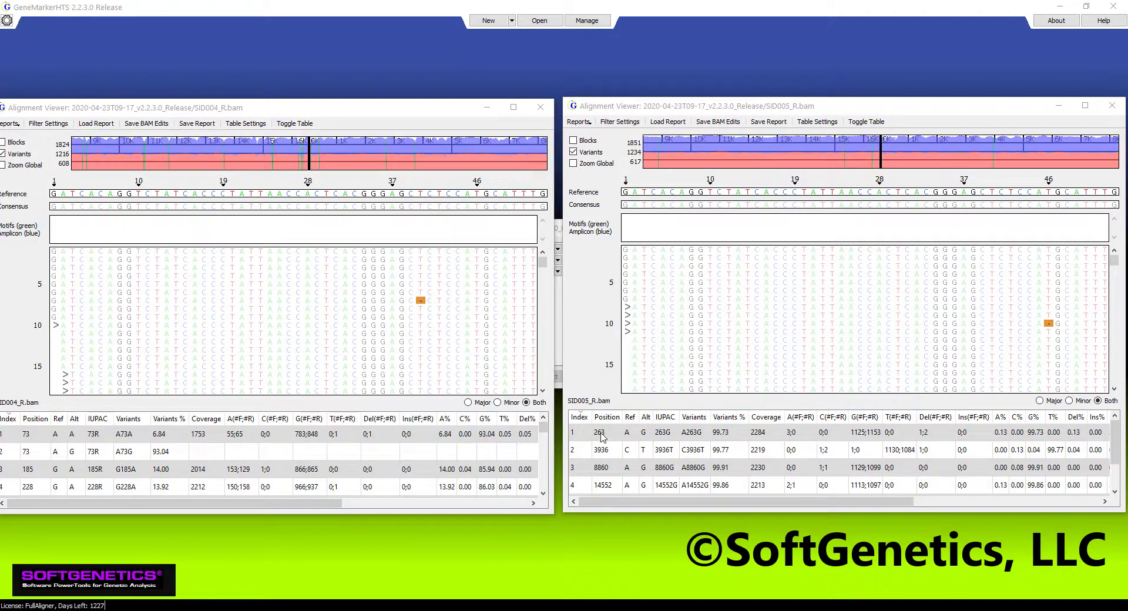
Examine the SID004_R and SID005_R reads at variant positions 263 and 8860, and close both alignment viewers.
click(599, 433)
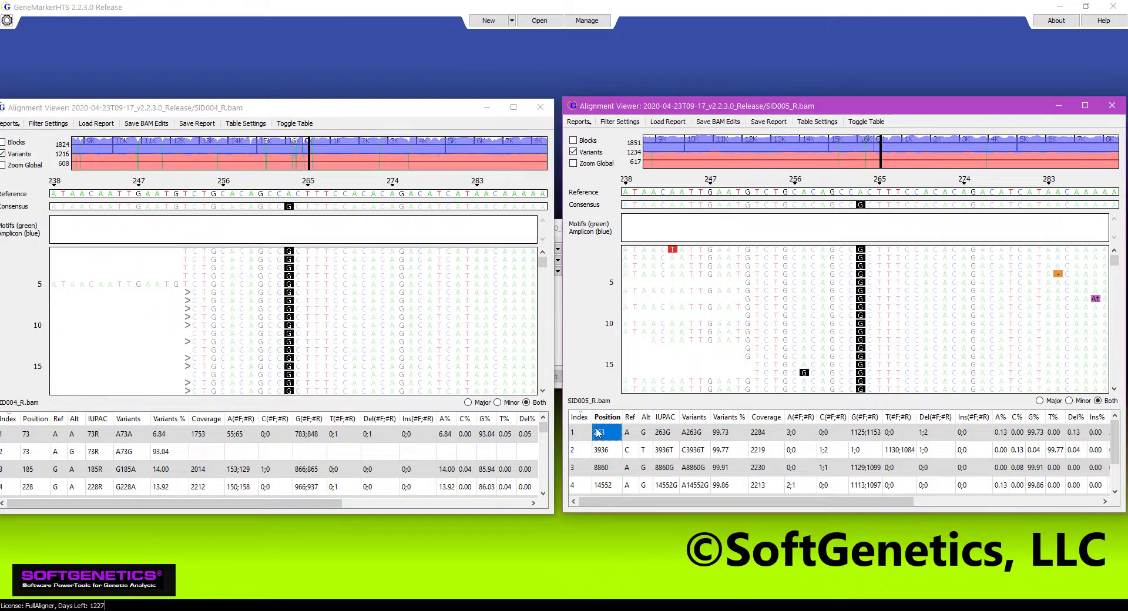
drag(868, 306, 765, 320)
drag(998, 309, 737, 359)
click(611, 470)
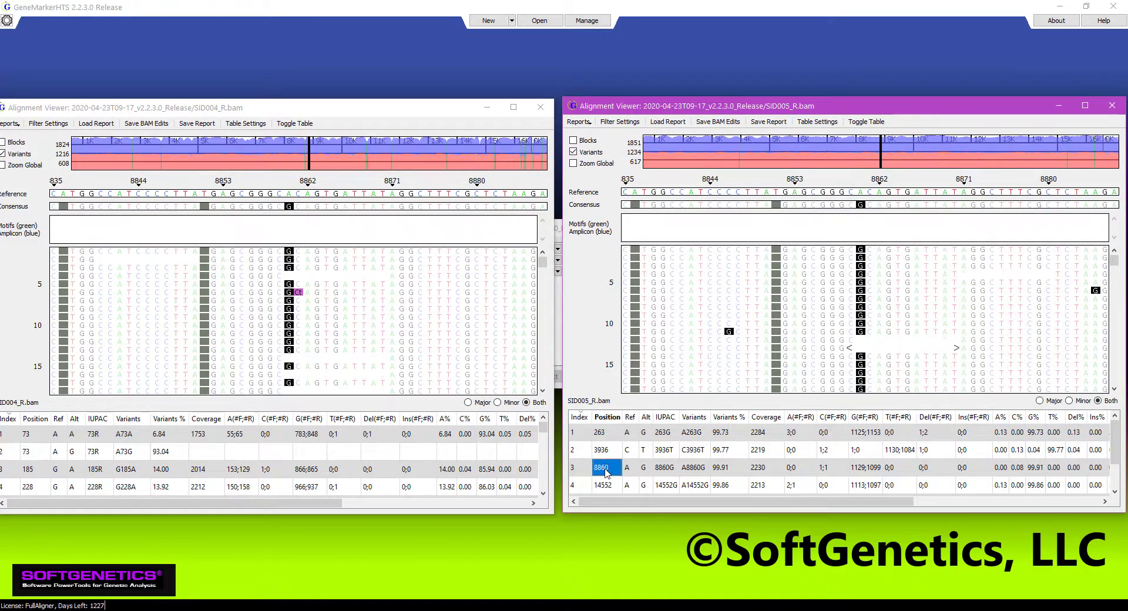
click(541, 113)
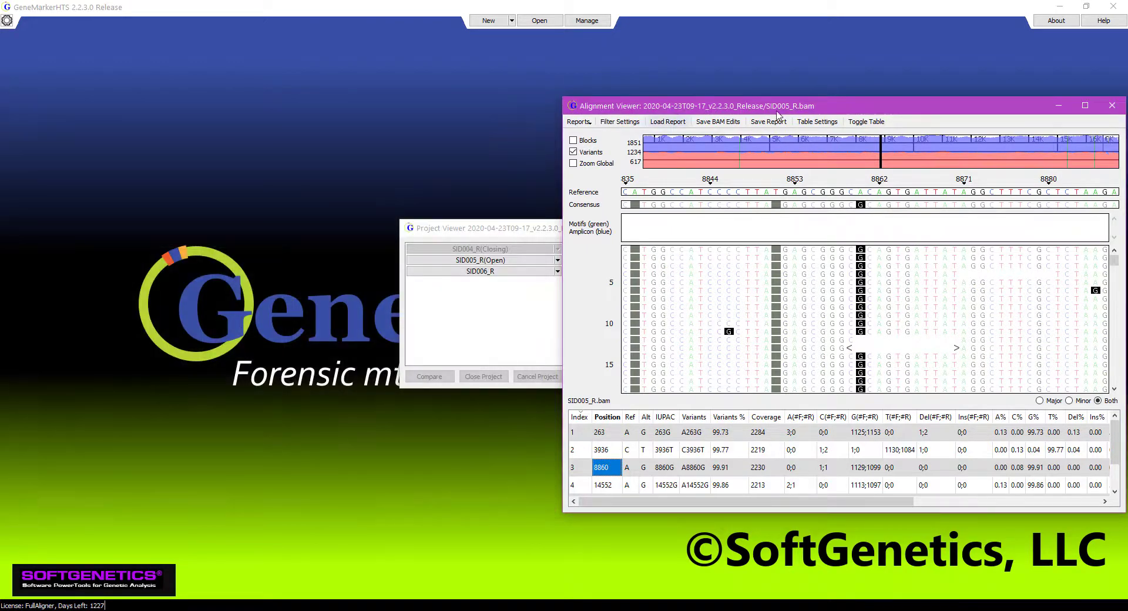
click(1112, 105)
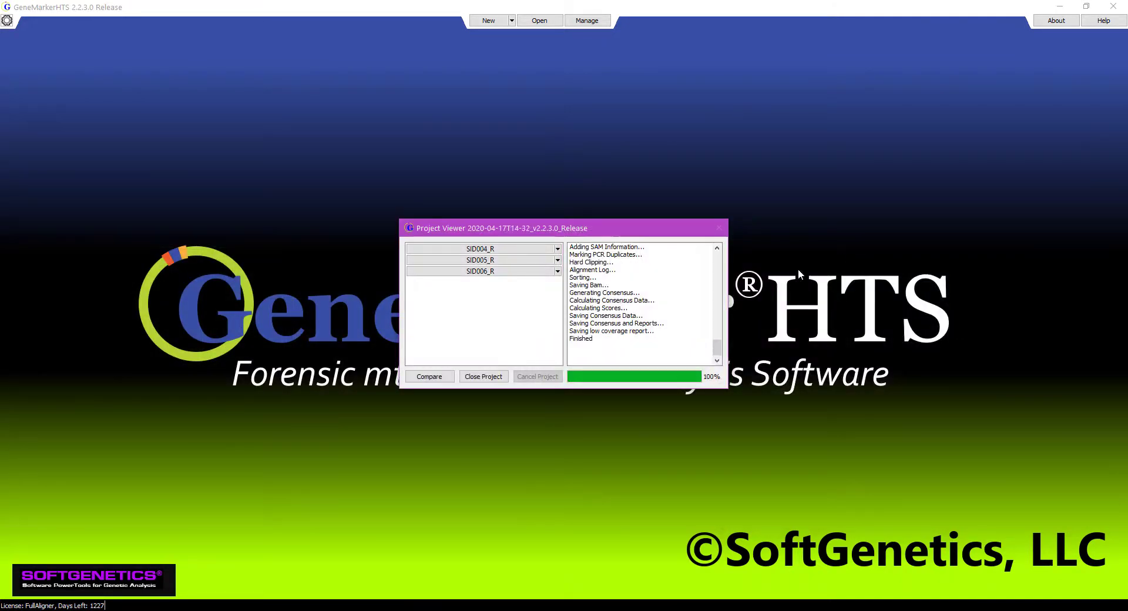
Compare the project's three samples in the Comparison Viewer and close it.
click(434, 377)
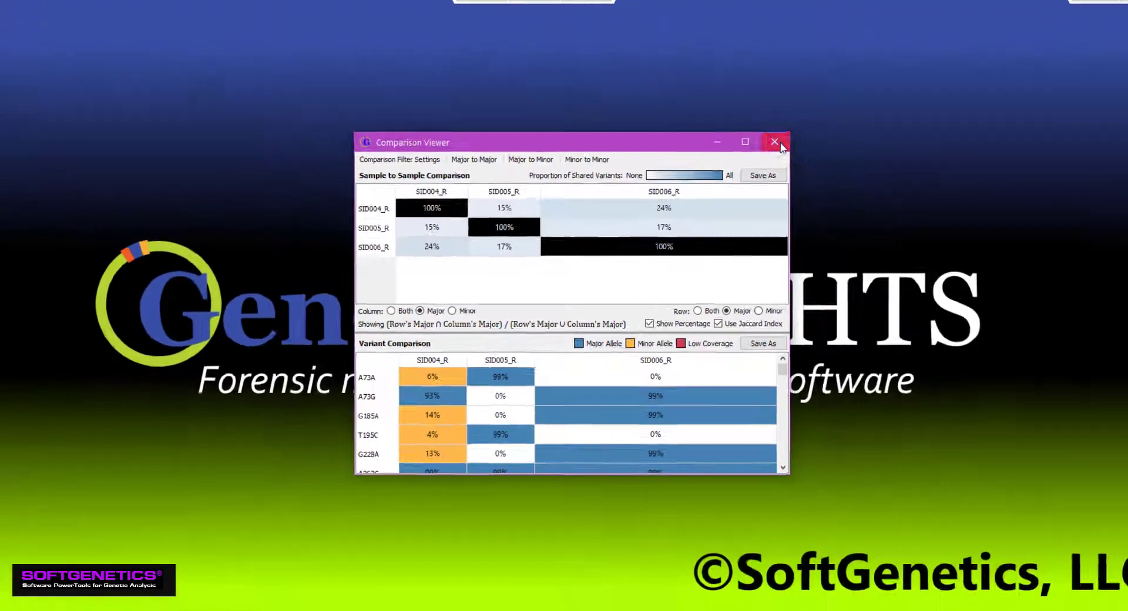
click(840, 82)
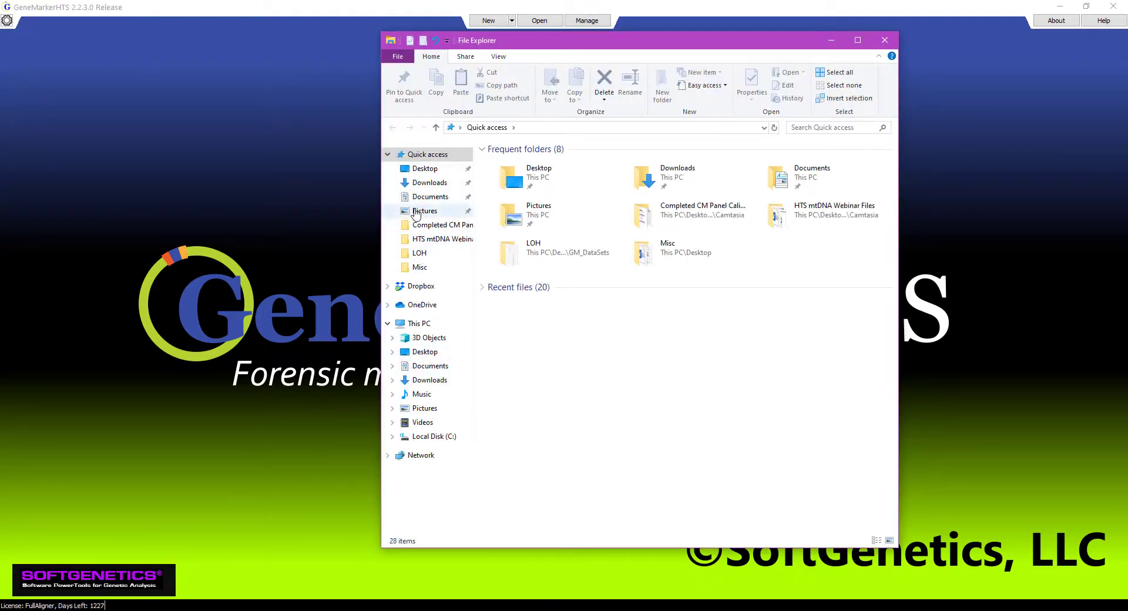
In File Explorer, open the project output folder 2020-04-17T14-32_v2.2.3.0_Release under Desktop/HTS_Data/RawData.
click(420, 169)
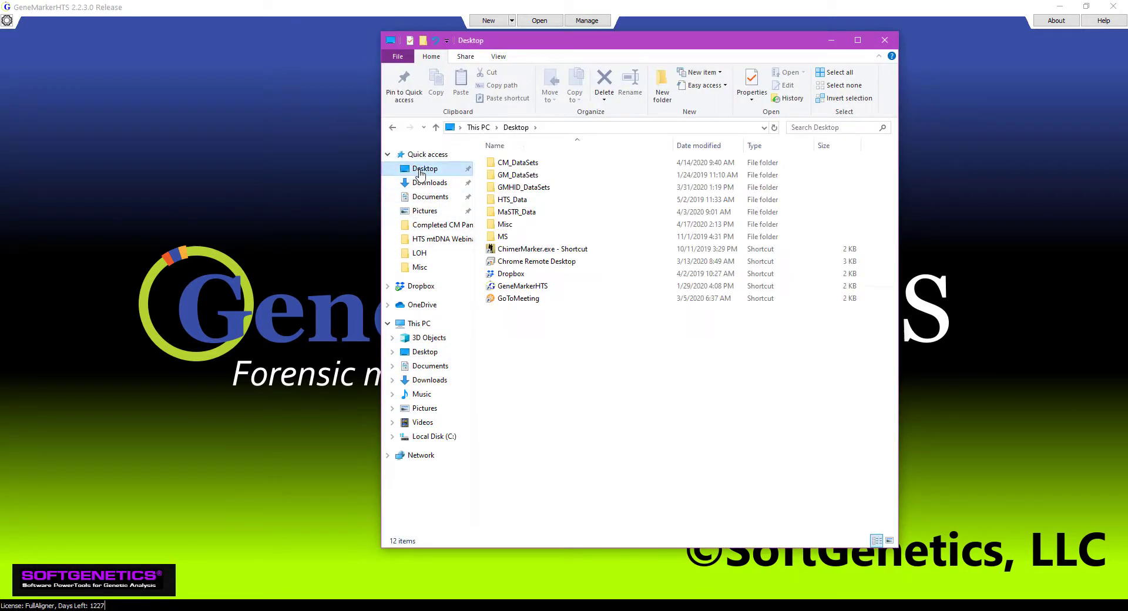
double_click(521, 203)
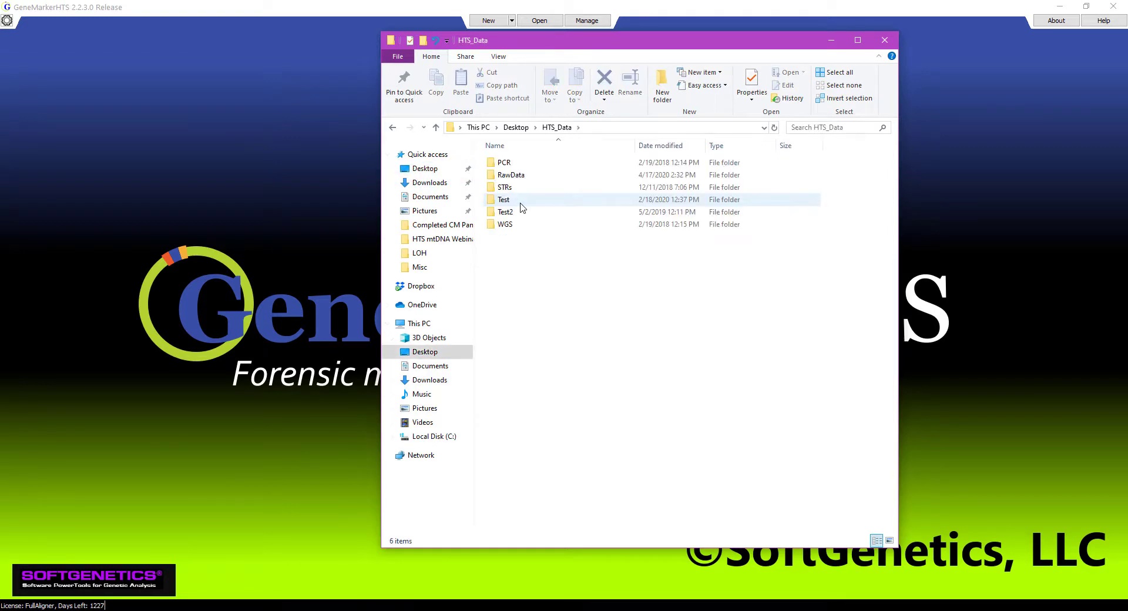
double_click(521, 175)
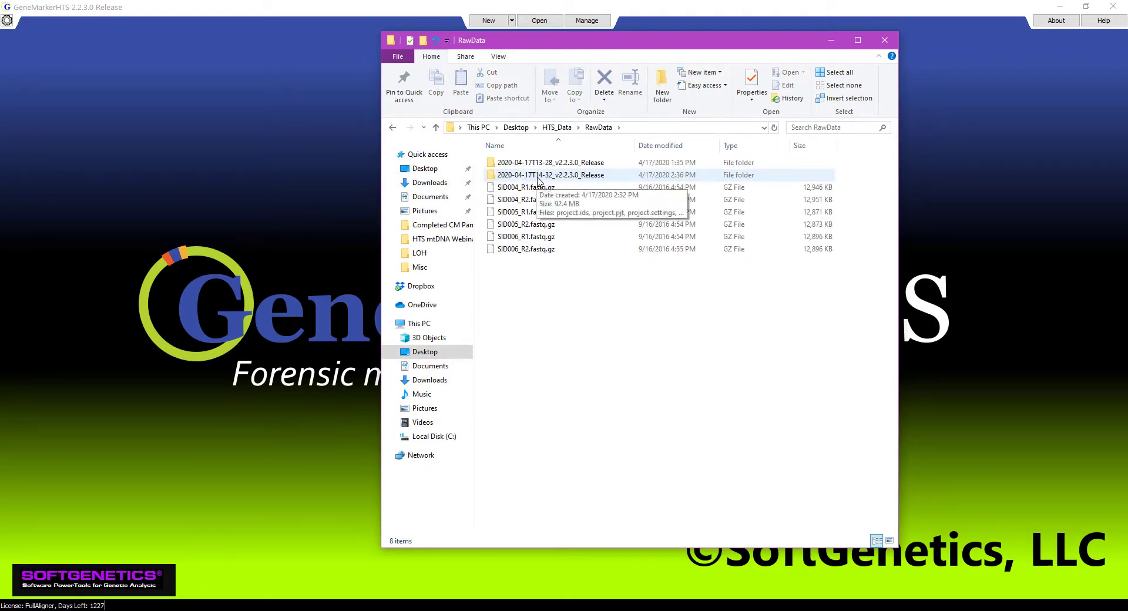
double_click(539, 176)
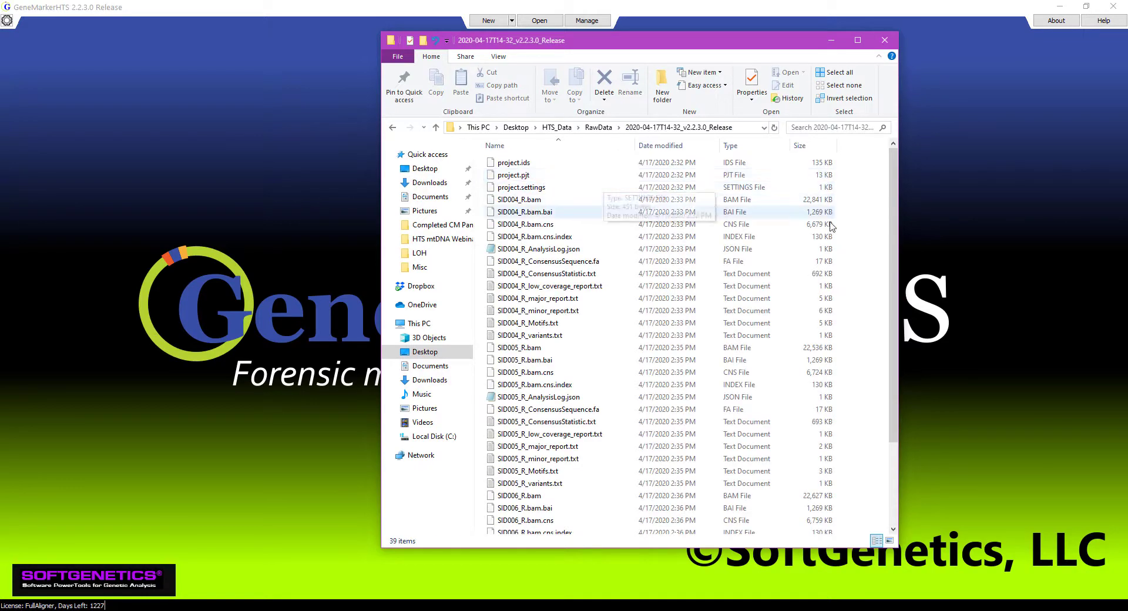